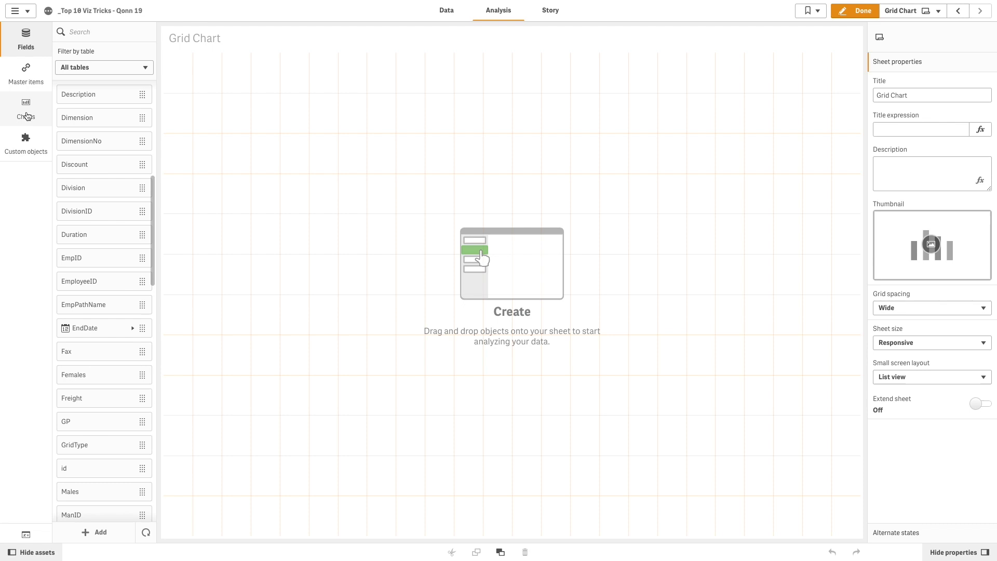
Show the available chart types in the assets panel for the empty Grid Chart sheet.
click(26, 116)
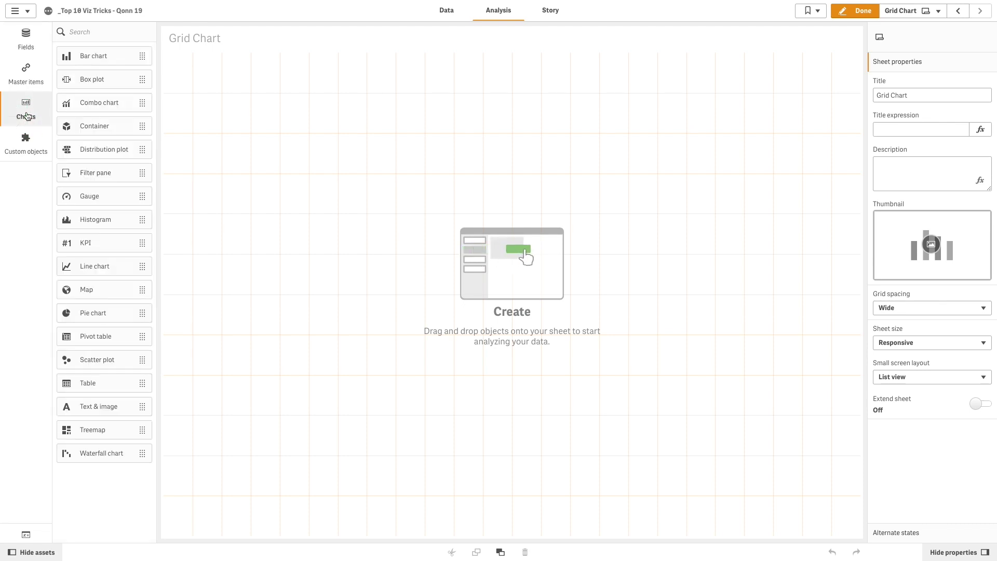
Place a filter pane on the sheet using the GridType field.
mouse_move(92, 173)
mouse_down()
mouse_move(213, 153)
mouse_move(234, 166)
mouse_up()
click(233, 179)
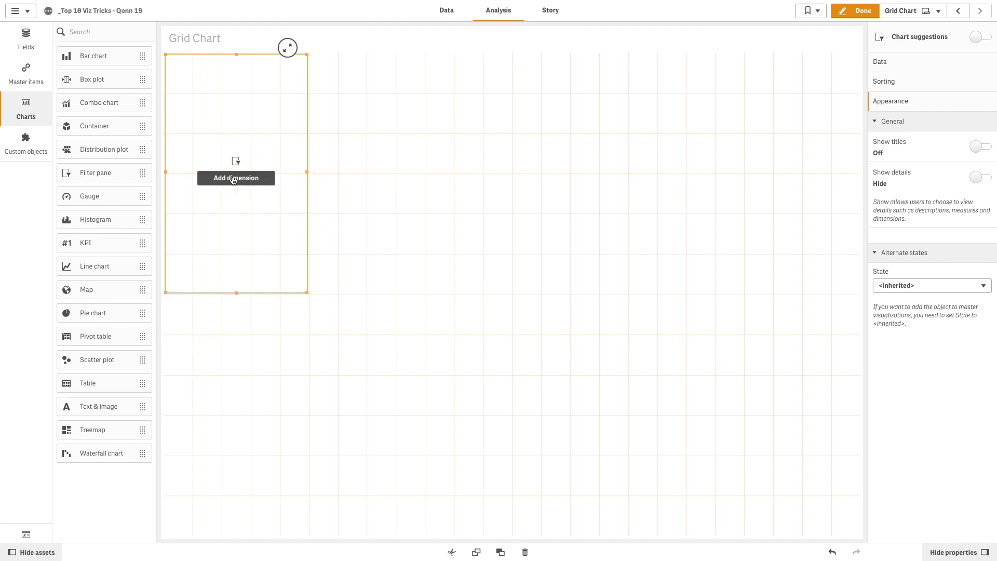
text(Gri)
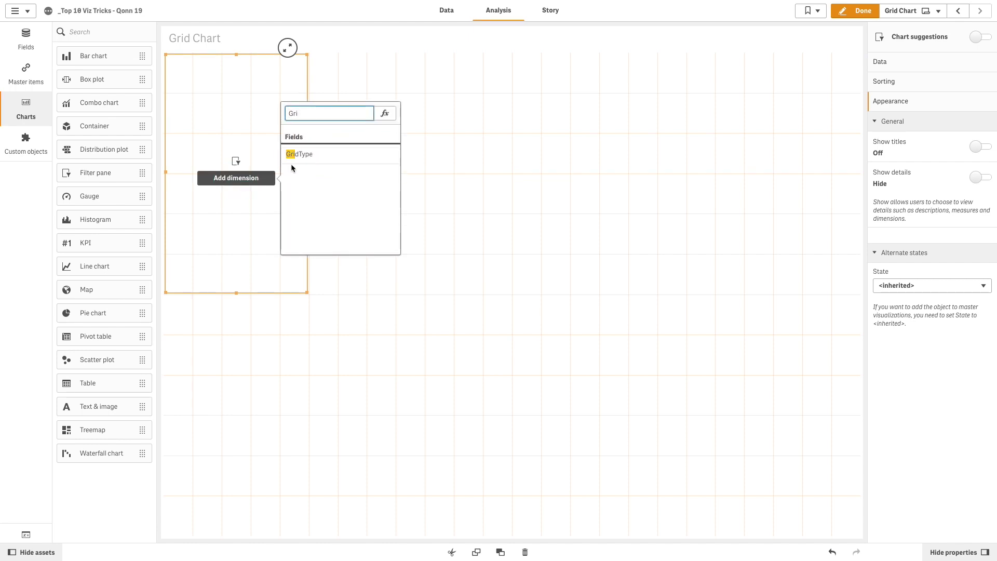
click(300, 158)
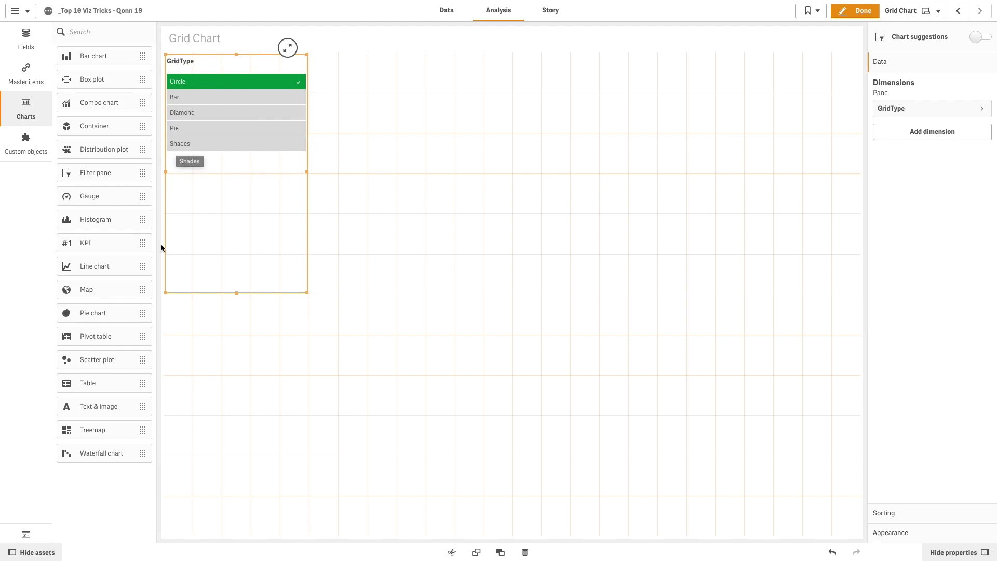
Drop a pivot table beside the filter pane with CategoryName rows and Month columns.
drag(107, 340, 465, 167)
click(934, 108)
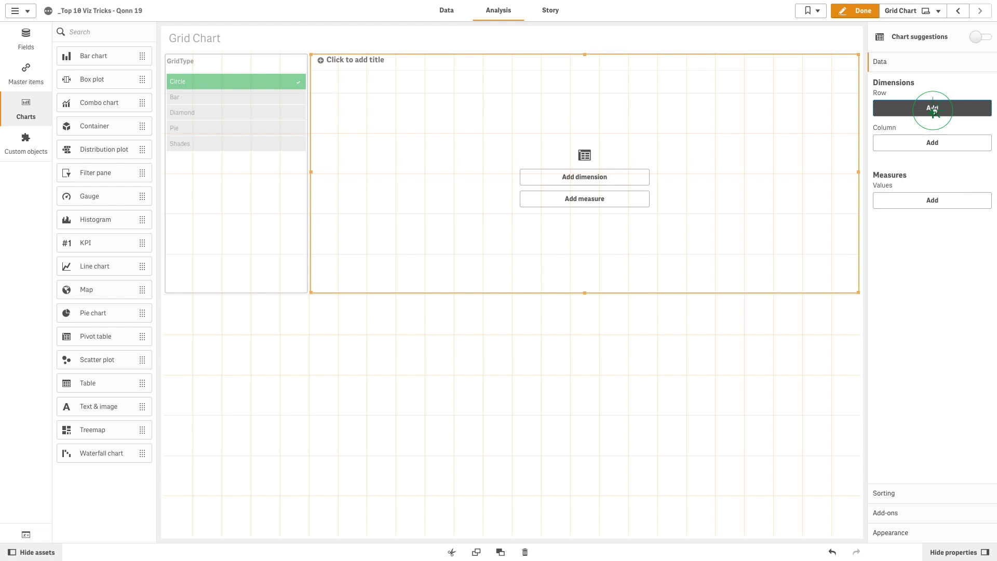
text(Cate)
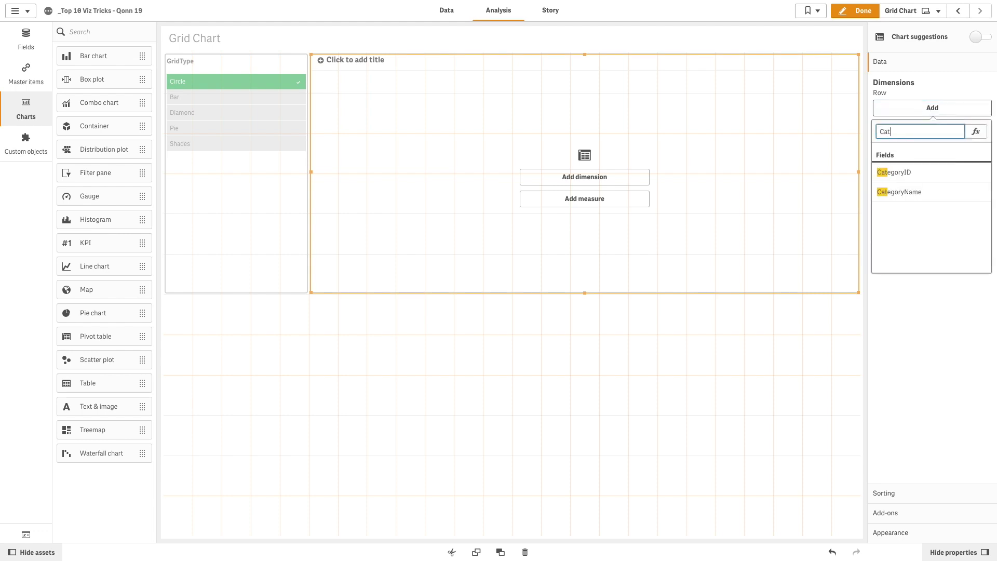
click(914, 191)
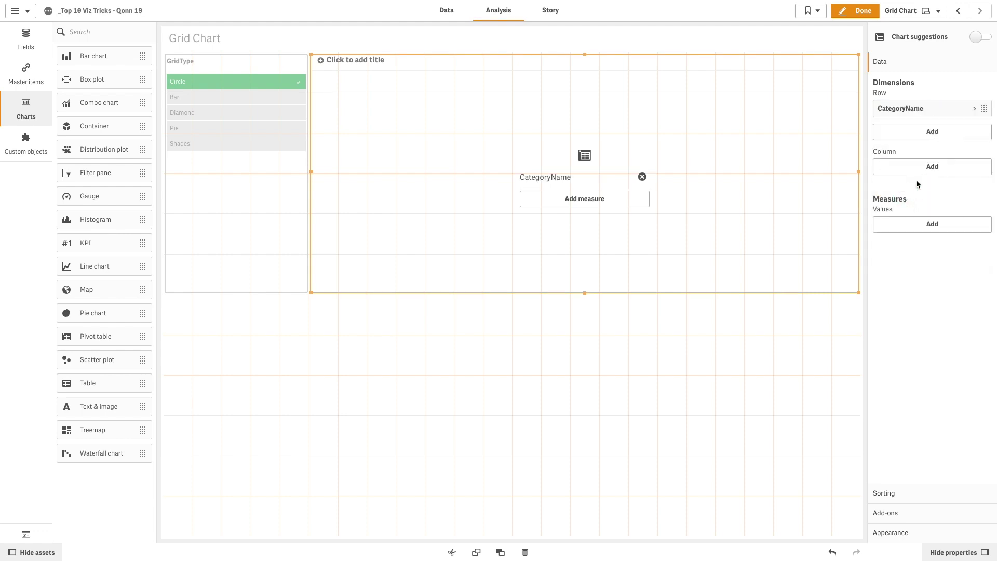
click(920, 174)
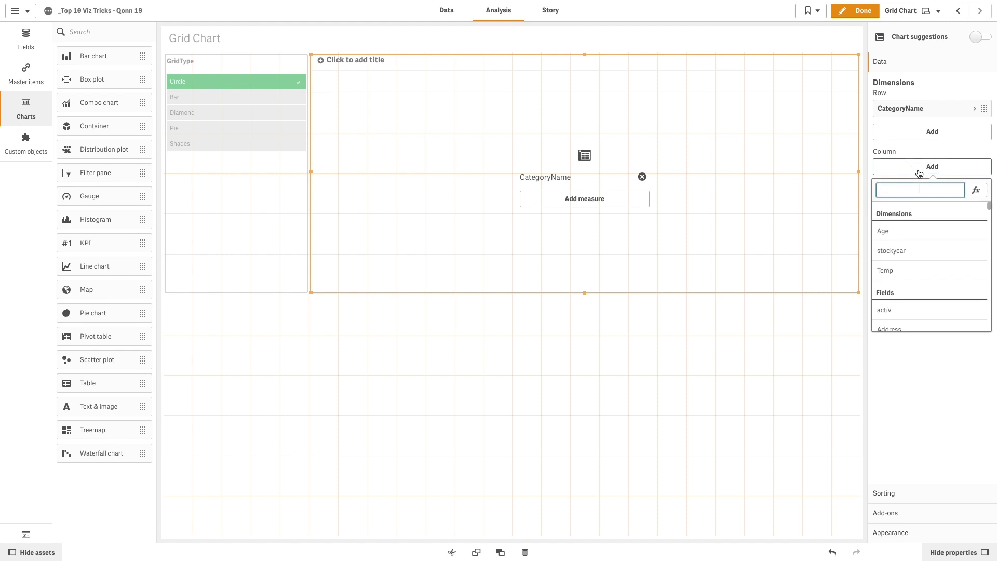
text(Month)
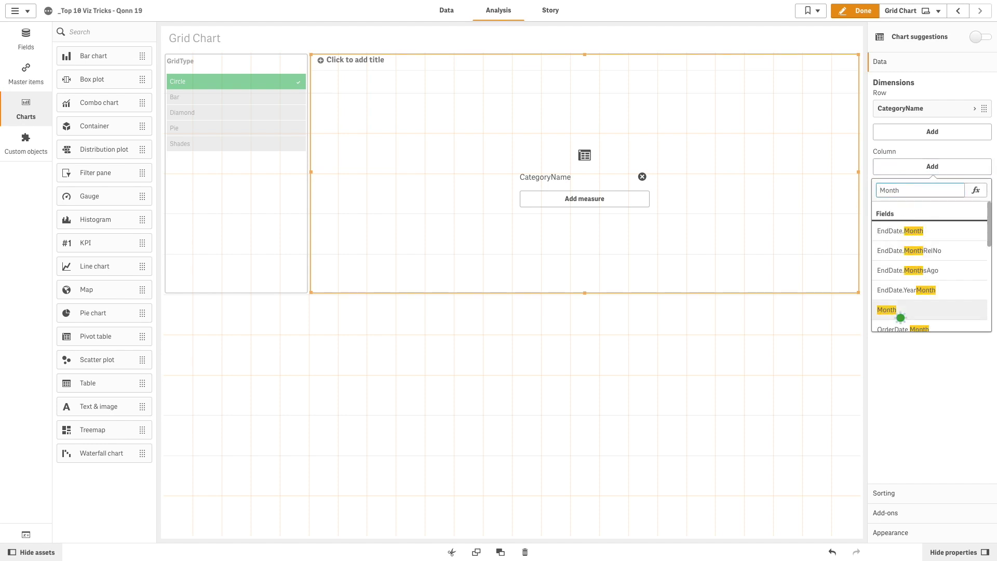
click(896, 312)
click(937, 249)
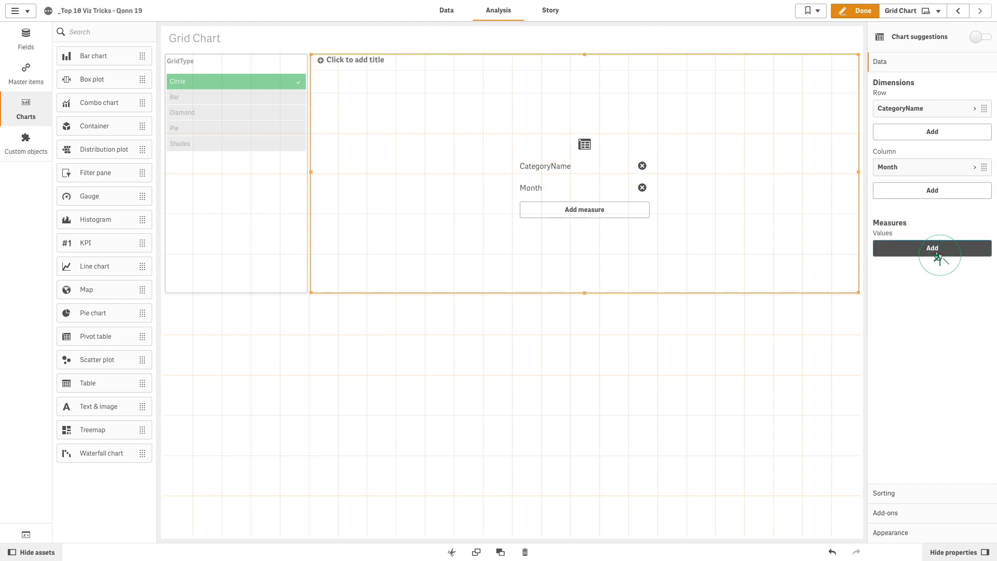
Set the pivot table measure to the pasted pick(Ceil(...)) sales symbol expression.
click(974, 275)
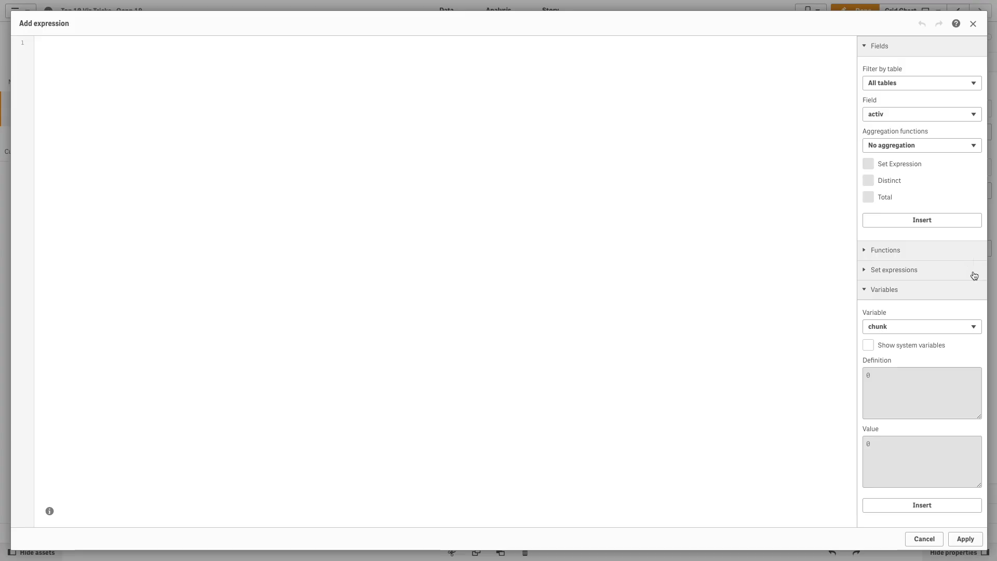
text(=pick(Ceil(sum(Sales)/Max(TOTAL  aggr( Sum(Sales),Month,CategoryName))*5),symb0,symb1,symb2,symb3,symb4))
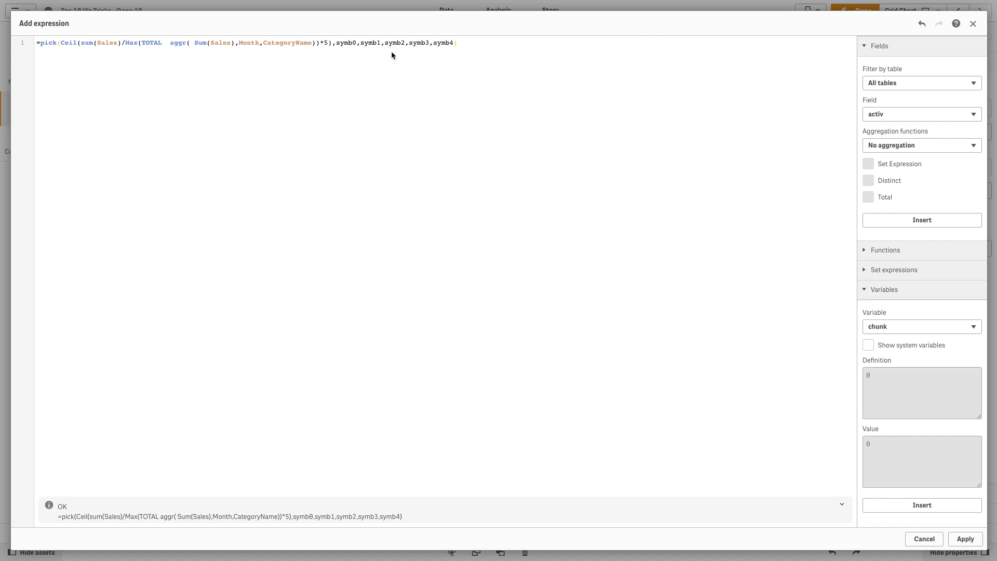
click(965, 539)
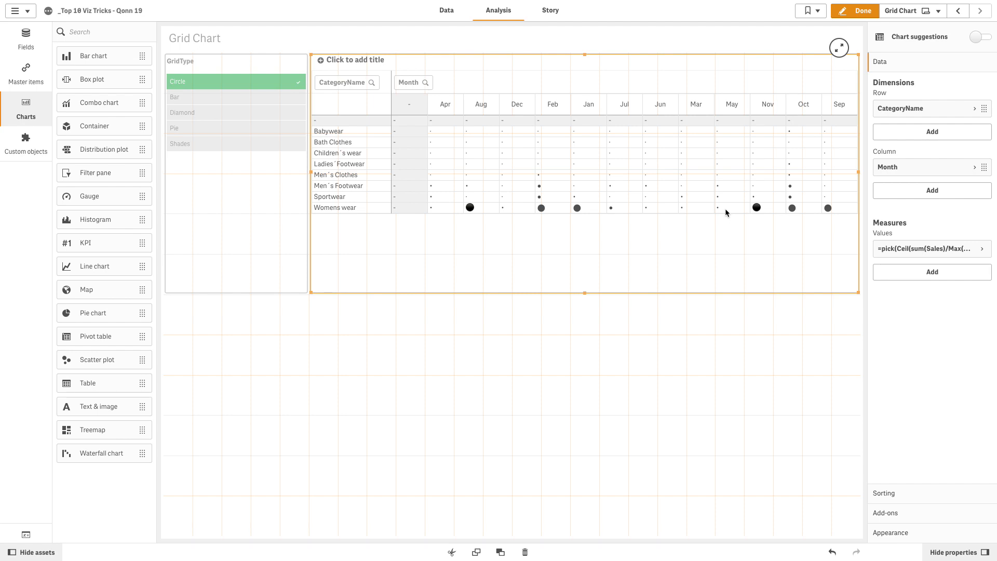
Exclude null values from CategoryName and expand the measure's settings.
click(910, 108)
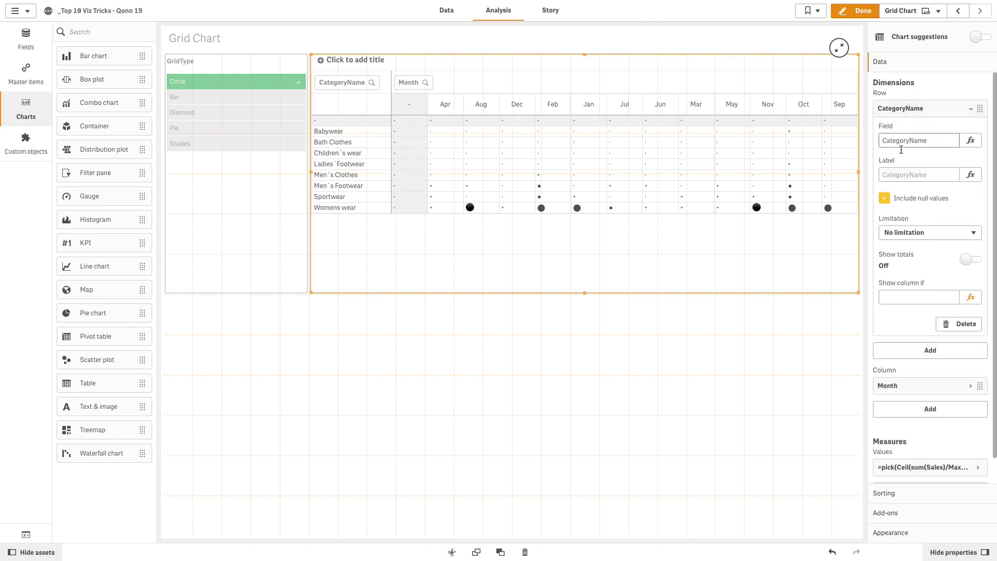
click(925, 109)
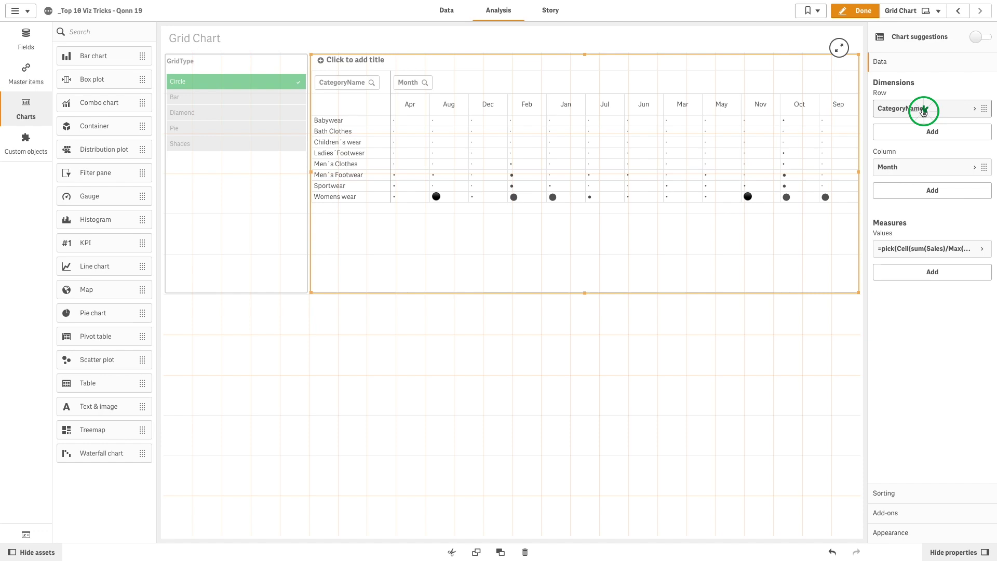
click(913, 254)
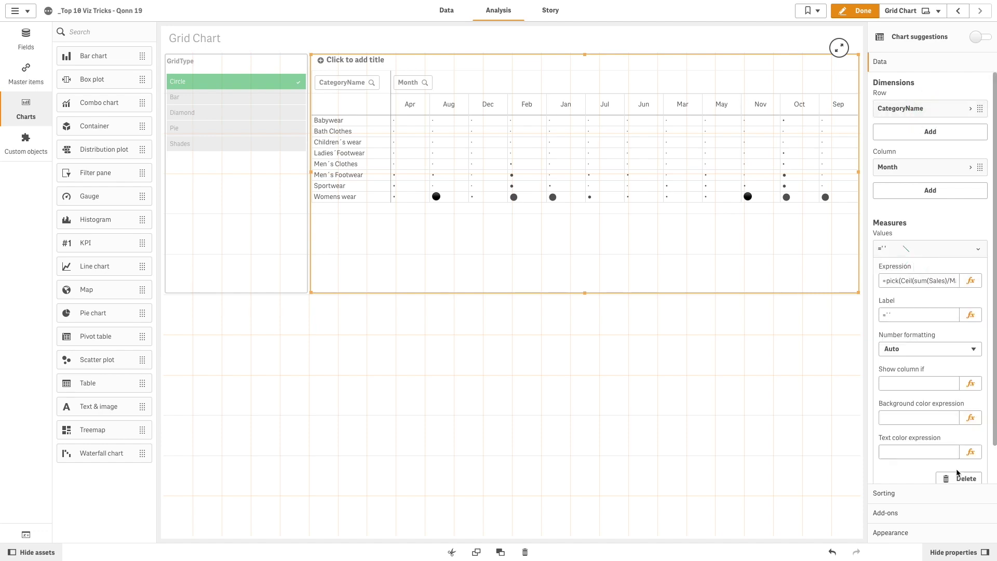
click(971, 453)
Apply the pasted colormix1 yellow-to-red expression as the symbols' text colour.
text(=colormix1(sum(Sales)/Max(TOTAL  aggr( Sum(Sales),Month,CategoryName)),yellow(),lightred()))
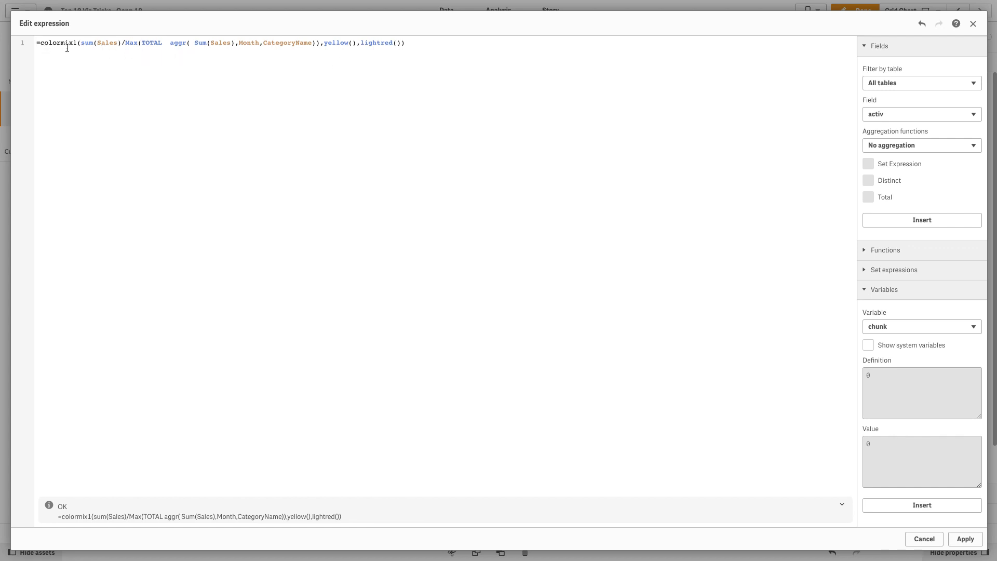
click(963, 541)
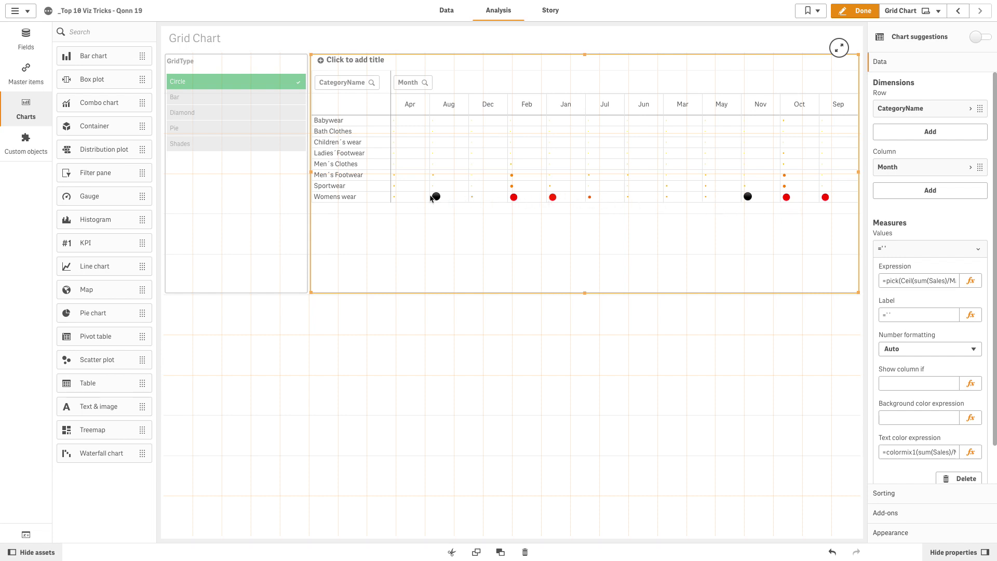
Finish editing, then select Bar and then Diamond in the GridType filter.
click(862, 11)
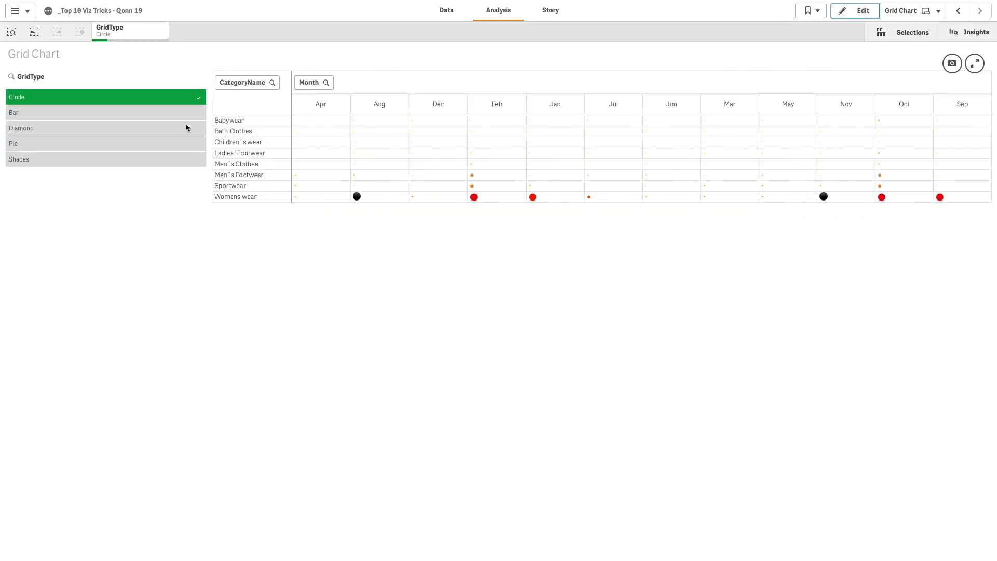
click(134, 113)
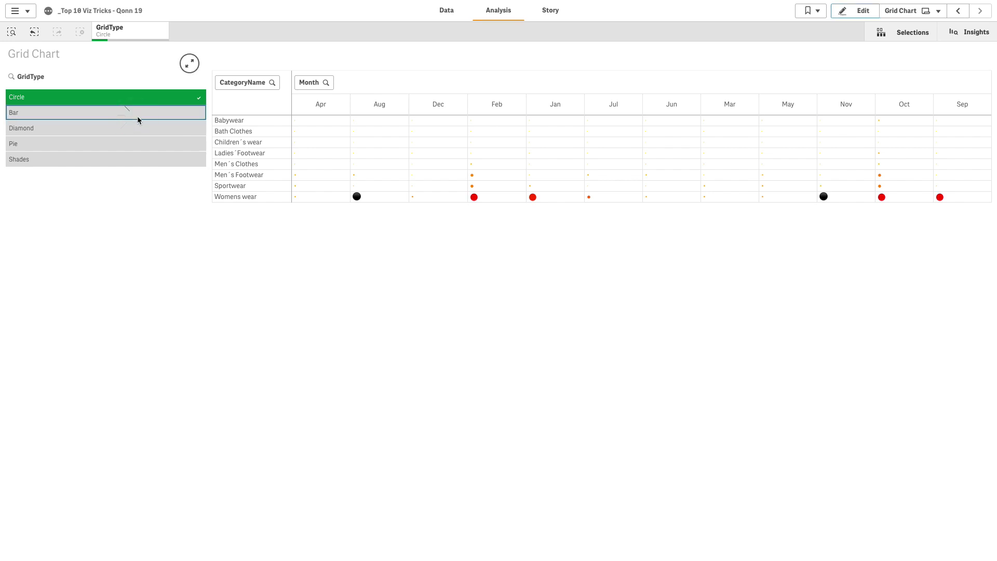
click(192, 61)
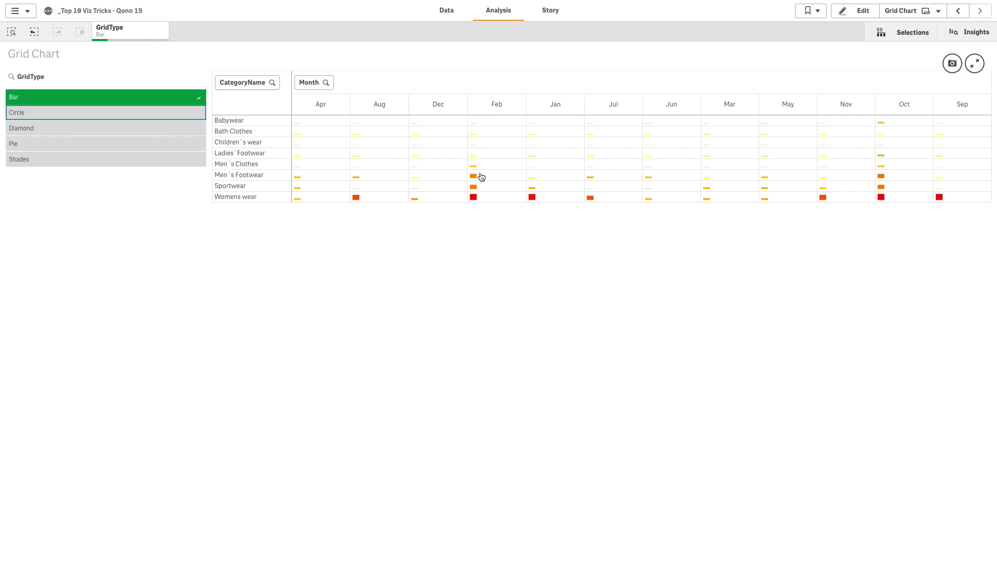
click(125, 130)
click(186, 65)
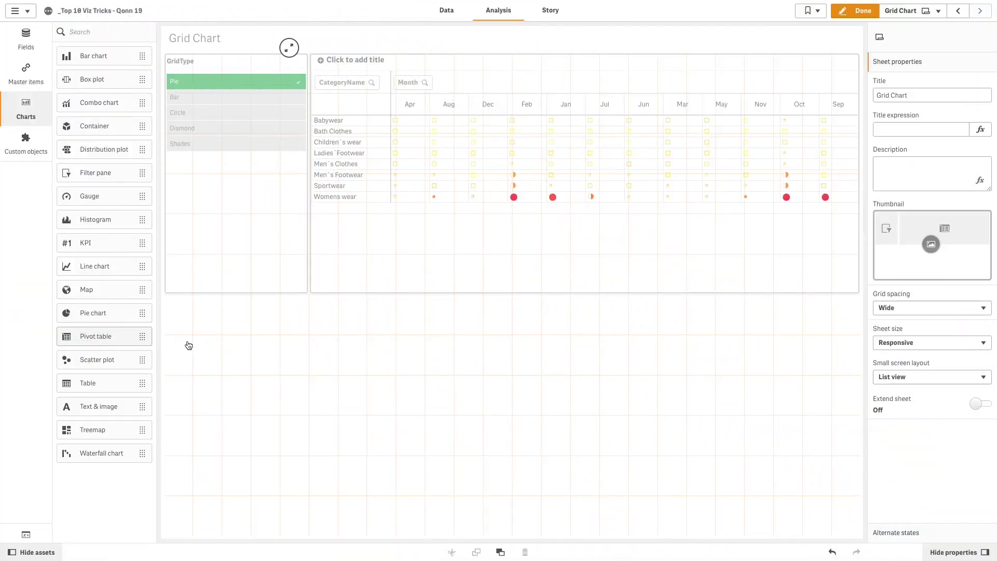
Place a second pivot table below the grid chart with CategoryName rows.
drag(88, 344, 481, 382)
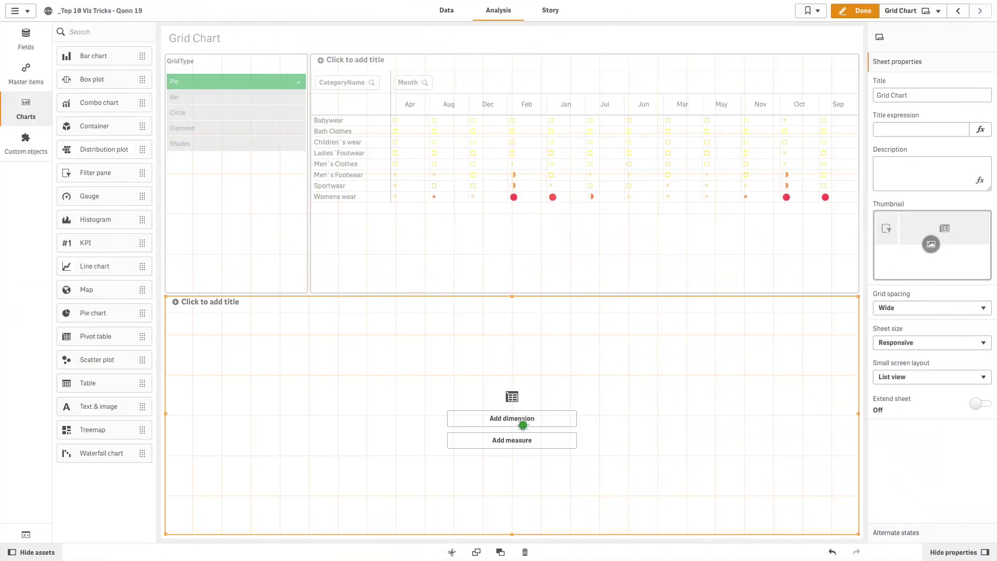
click(521, 425)
text(categ)
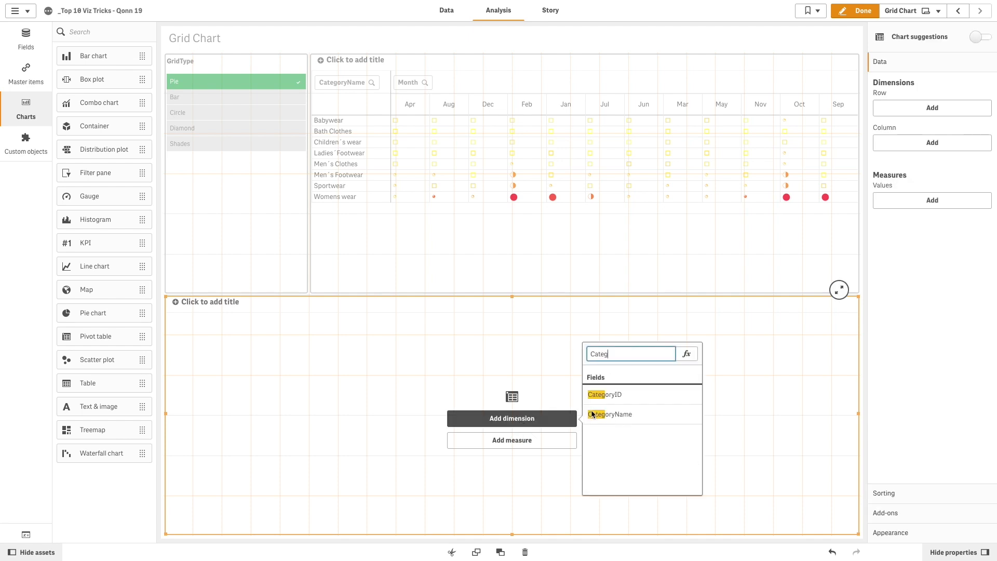
click(604, 415)
Add Month as the column dimension and Sum(Sales) as the measure.
click(940, 173)
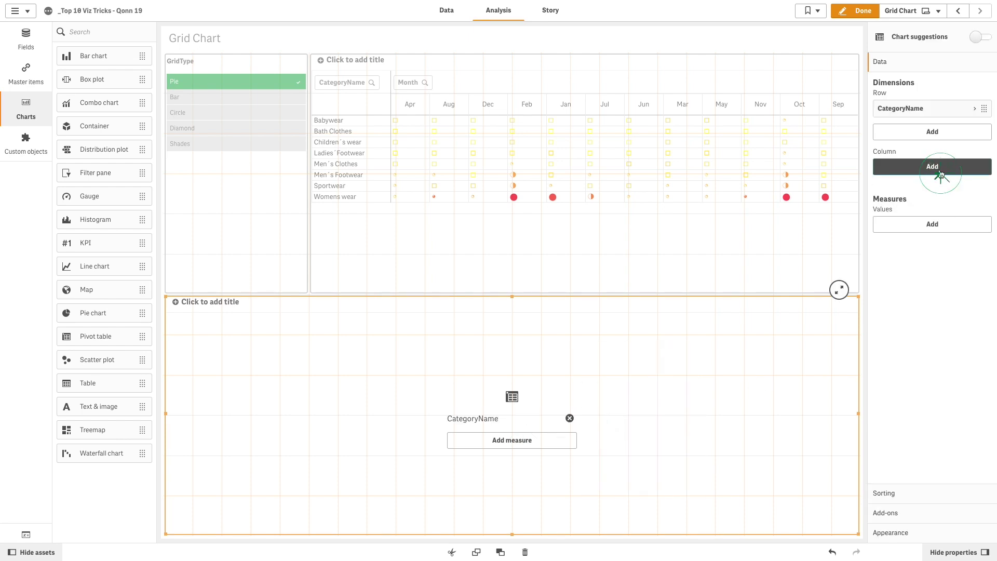
text(Month)
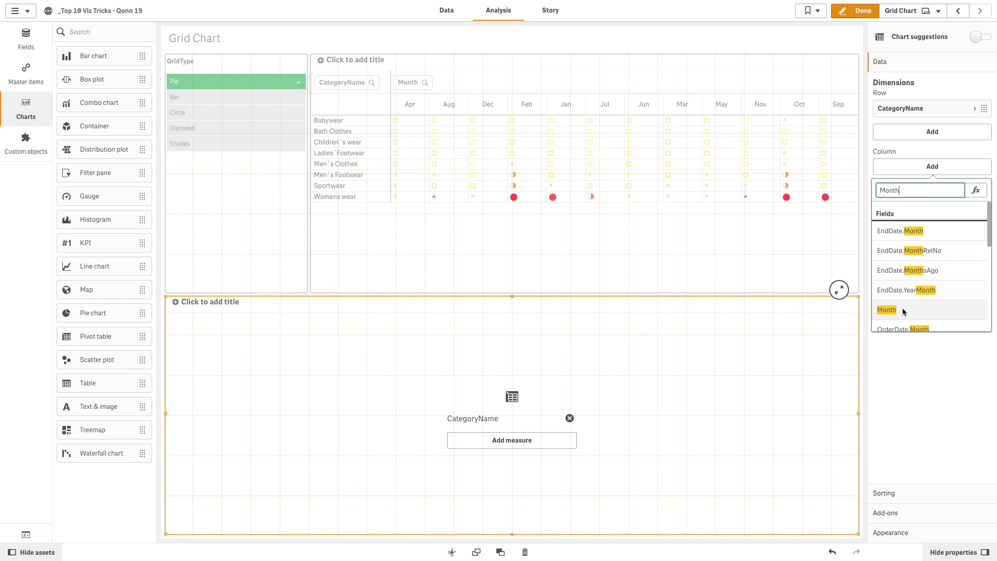
click(903, 309)
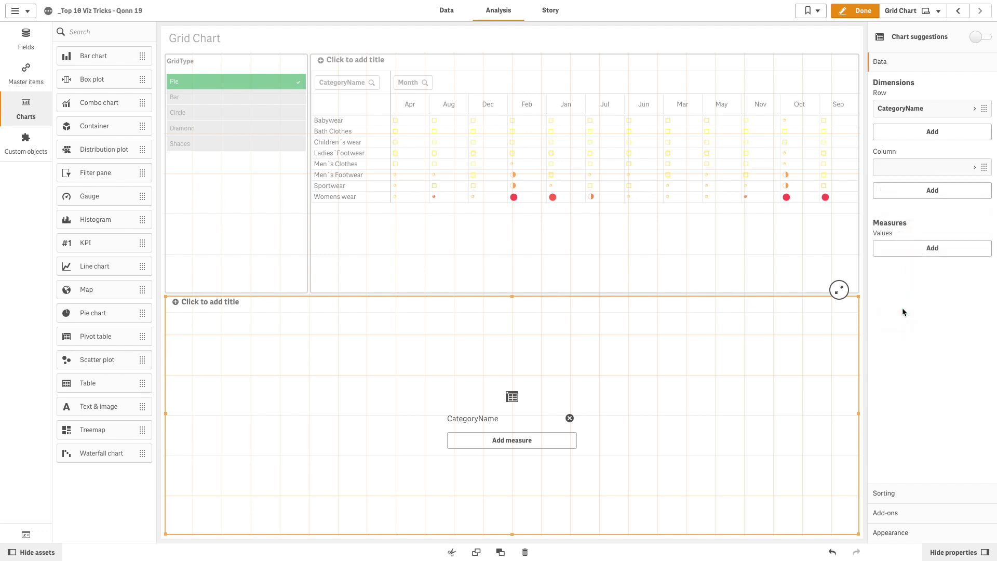
click(913, 250)
text(Sales)
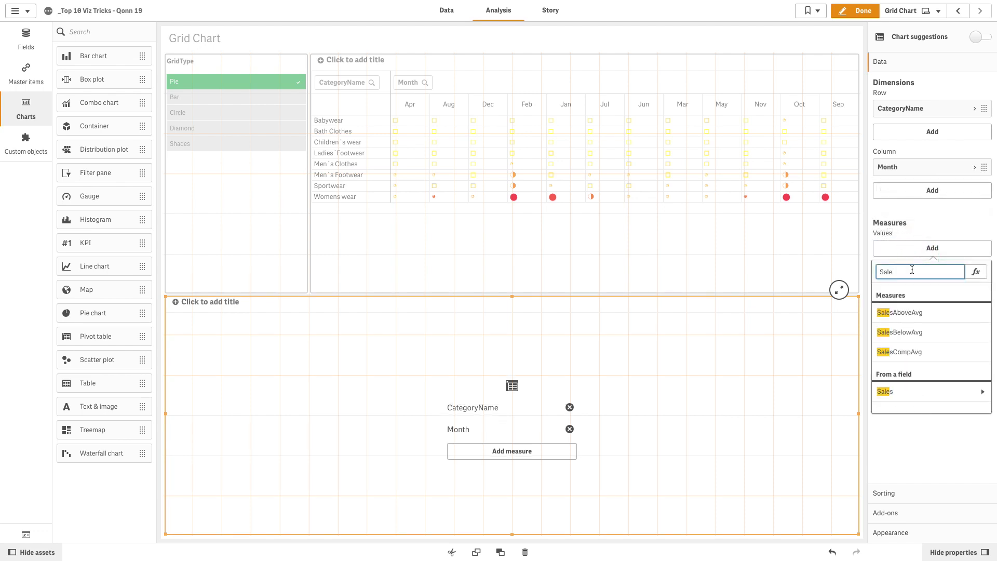
click(897, 391)
click(900, 308)
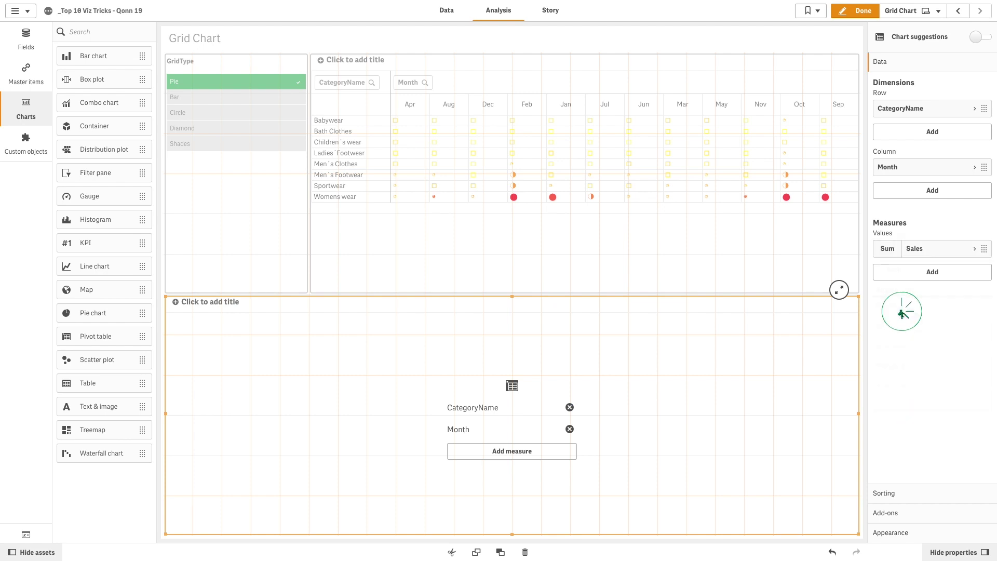
Format Sales as Number with the 1,000 pattern and set Show column if to 1=1.
click(926, 257)
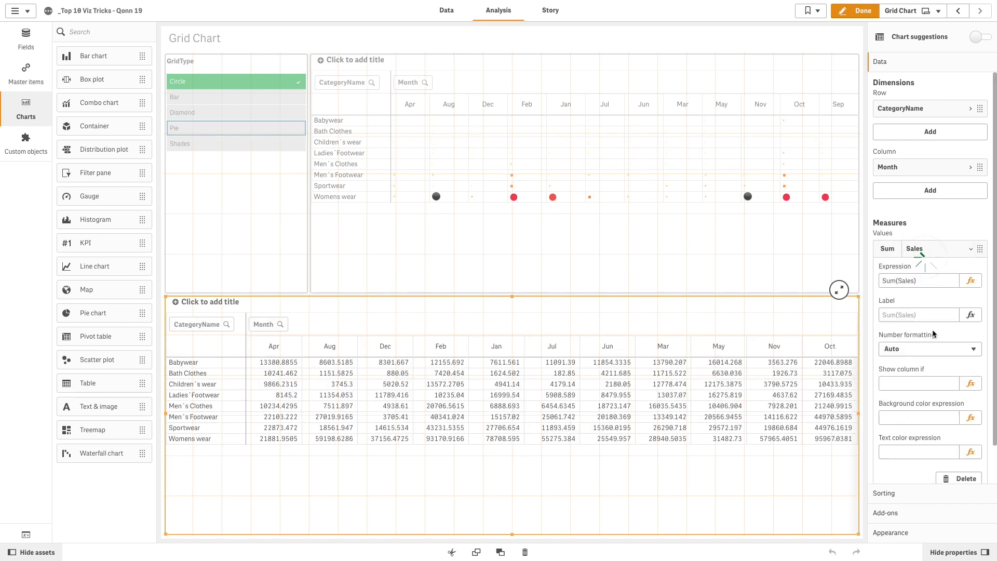
click(929, 349)
click(921, 361)
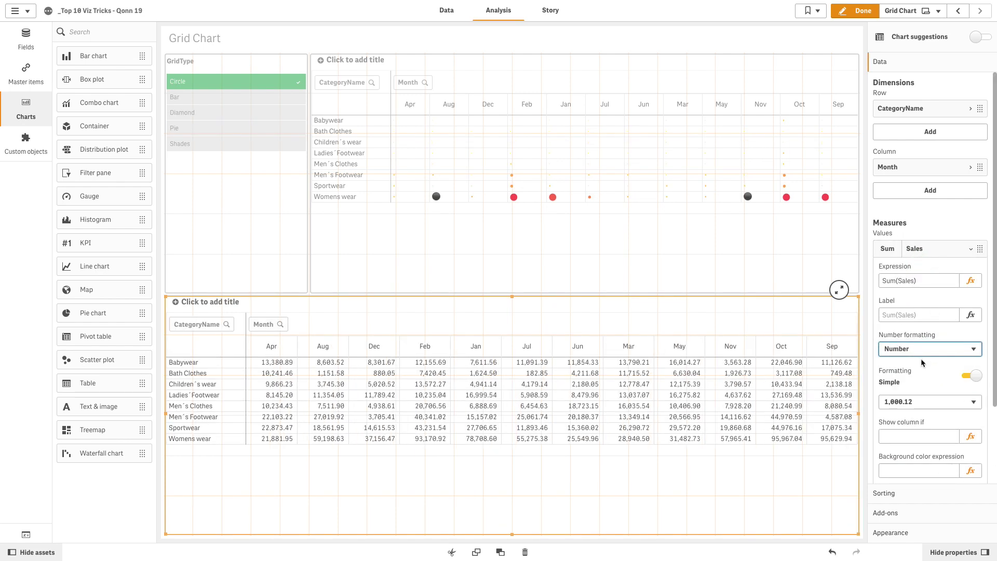
click(923, 401)
click(923, 383)
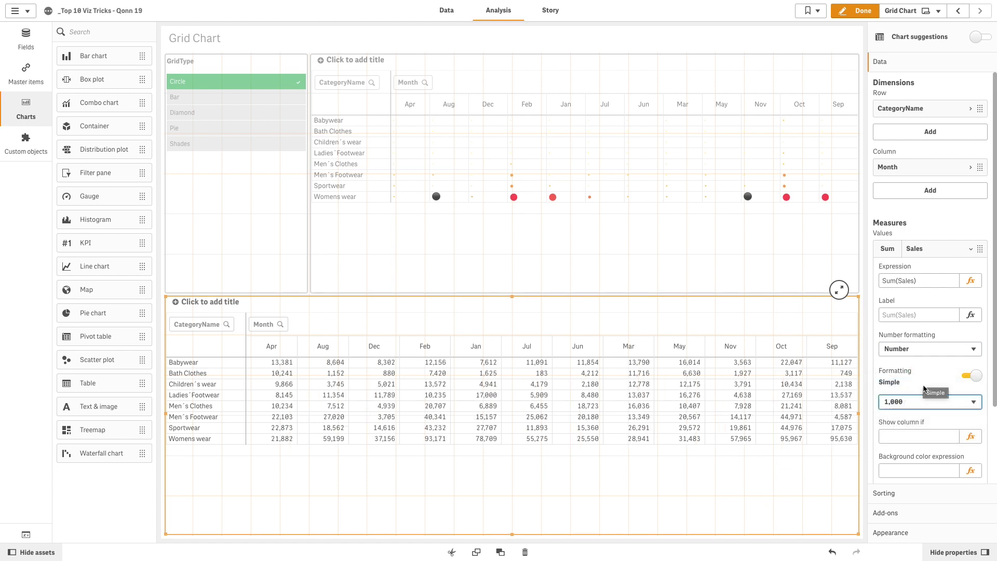
click(900, 437)
text(1=1)
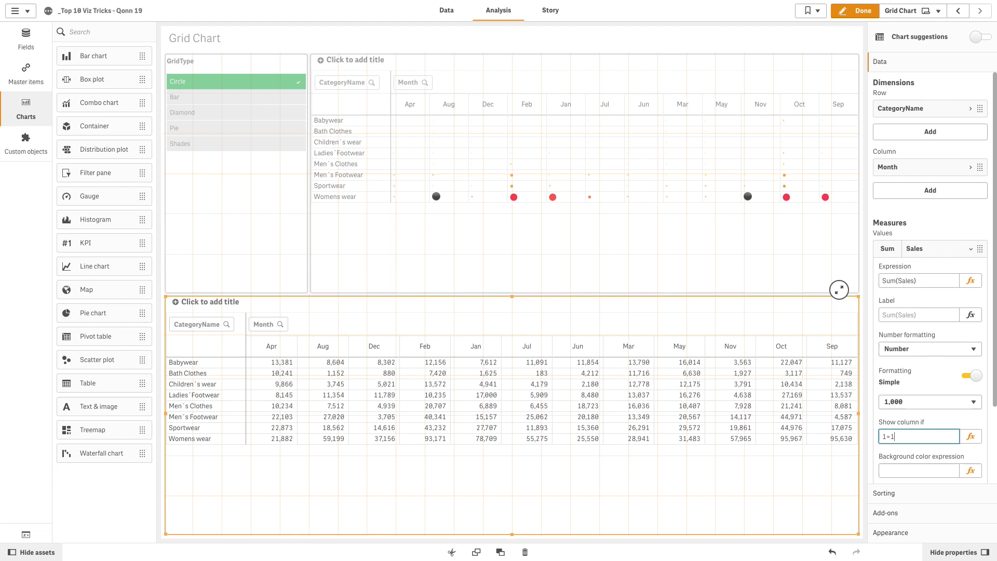
click(933, 471)
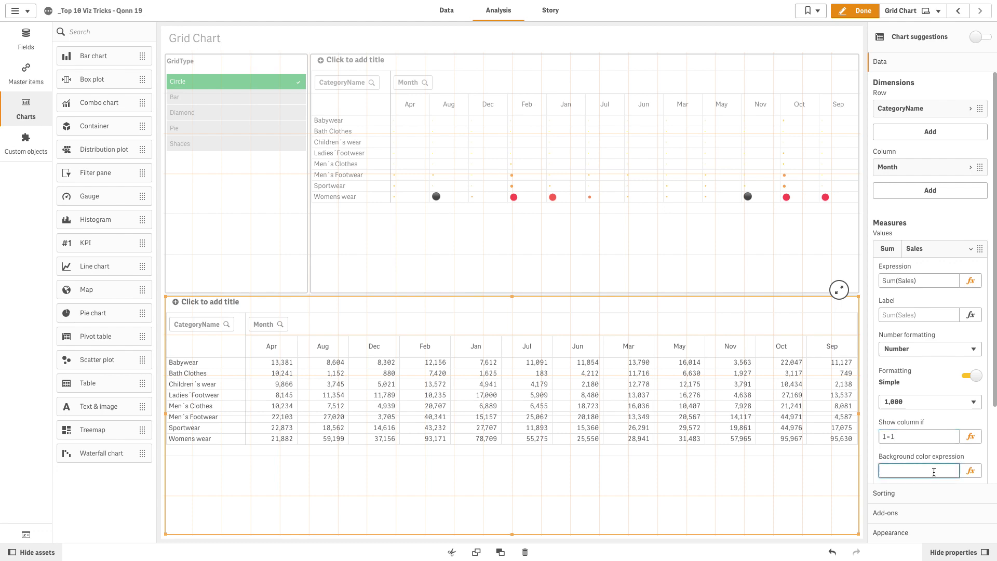
Apply the pasted colormix1 expression as the sales cells' background colour.
click(971, 471)
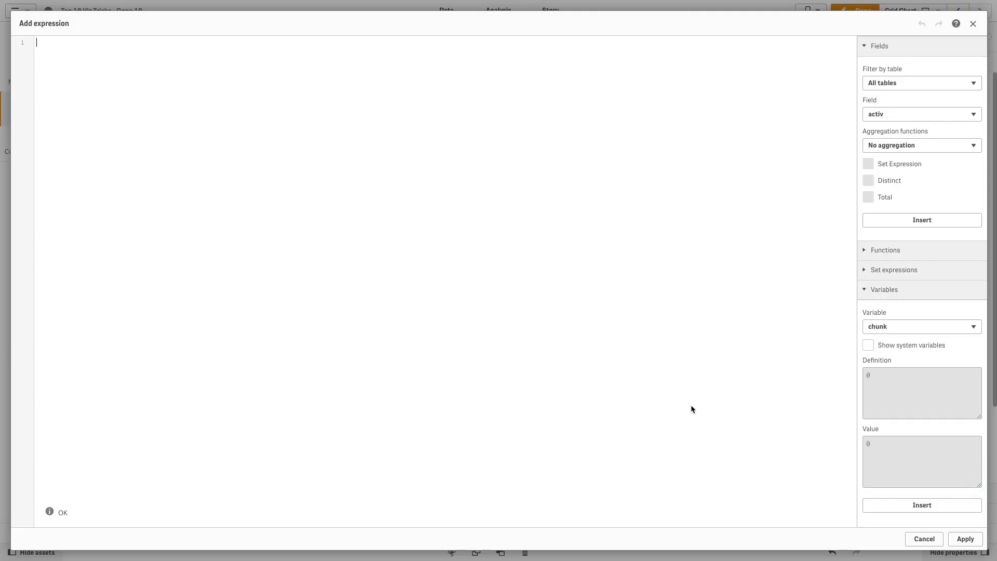
text(=colormix1(sum(Sales)/Max(TOTAL  aggr( Sum(Sales),Month,CategoryName)),yellow(),lightred()))
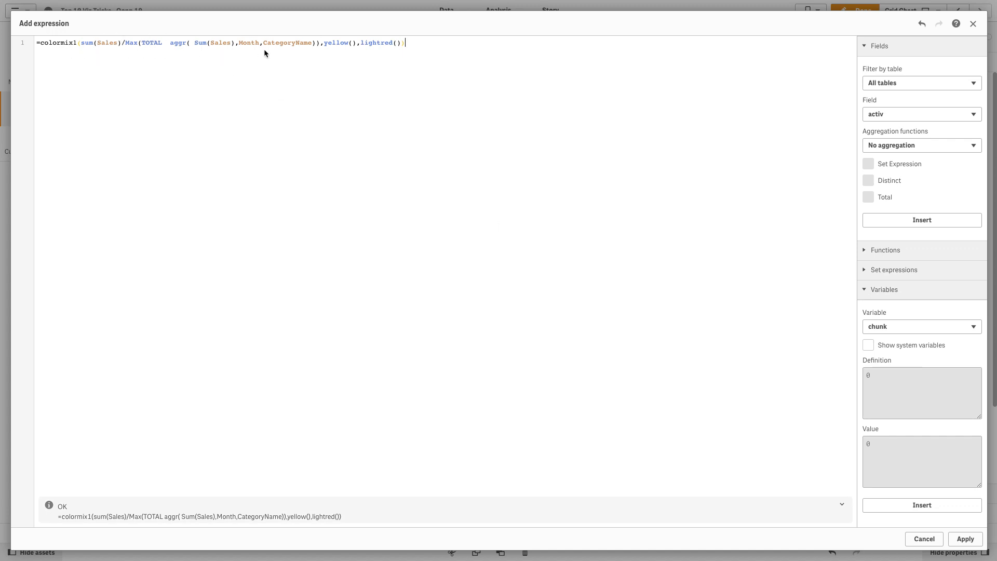
click(966, 538)
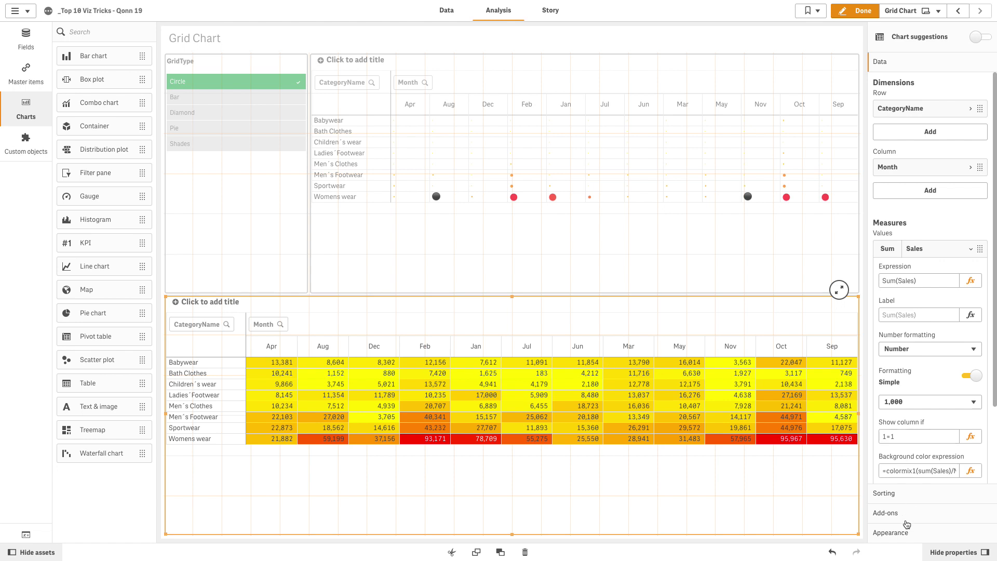
Sort Month by =avg([OrderDate.autoCalendar.Month]) instead of numeric or alphabetic order.
click(908, 494)
click(925, 125)
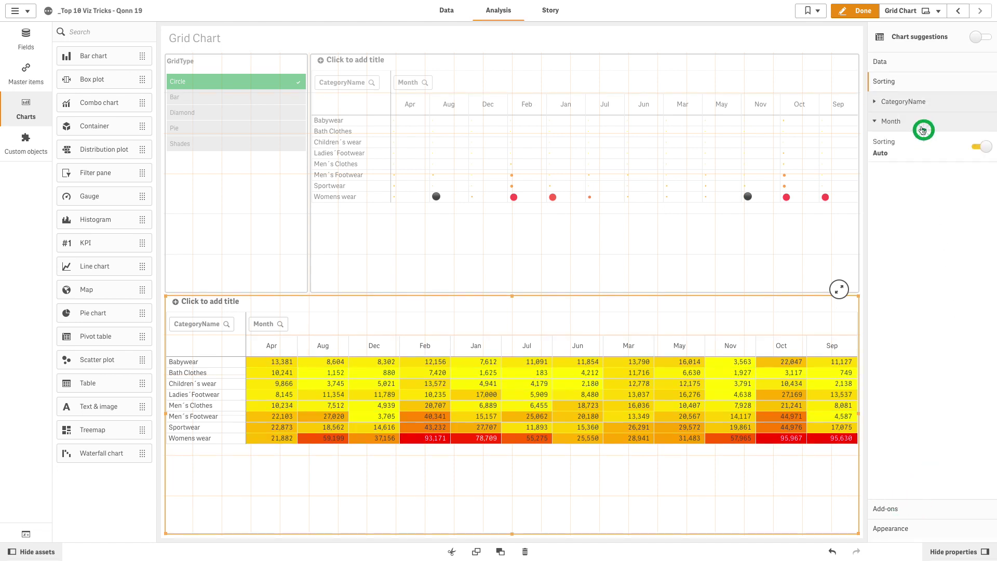
click(977, 147)
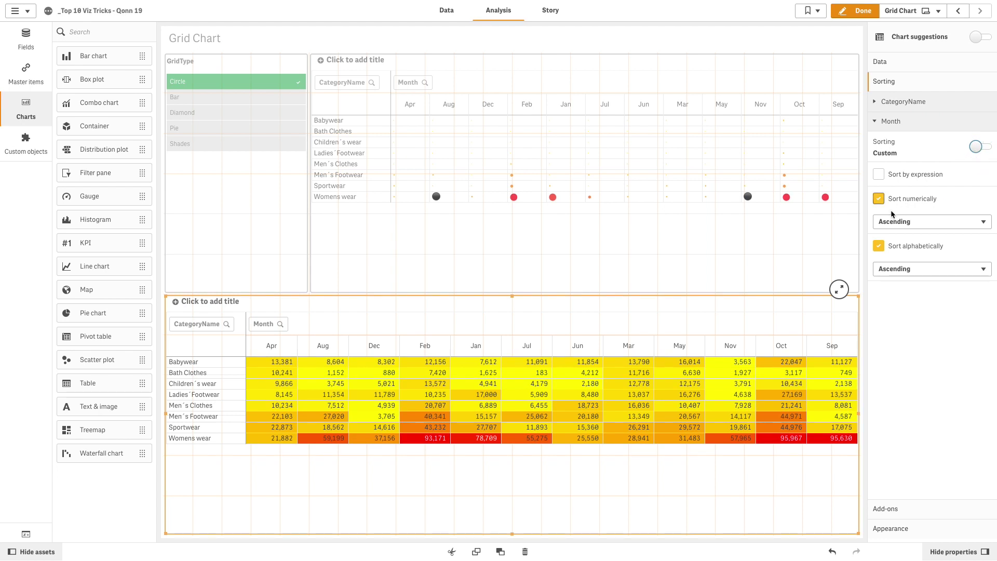
click(879, 199)
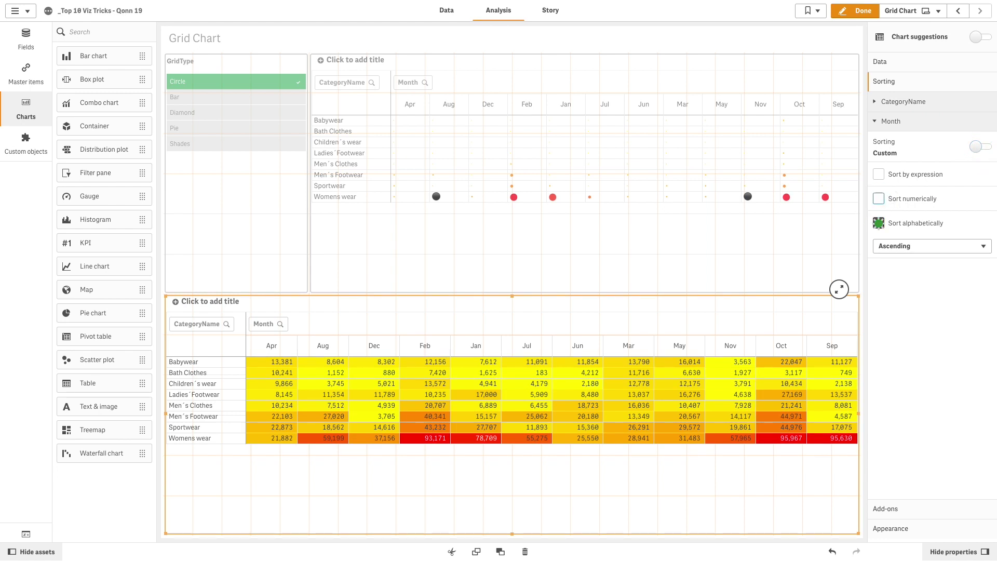
click(879, 223)
click(879, 173)
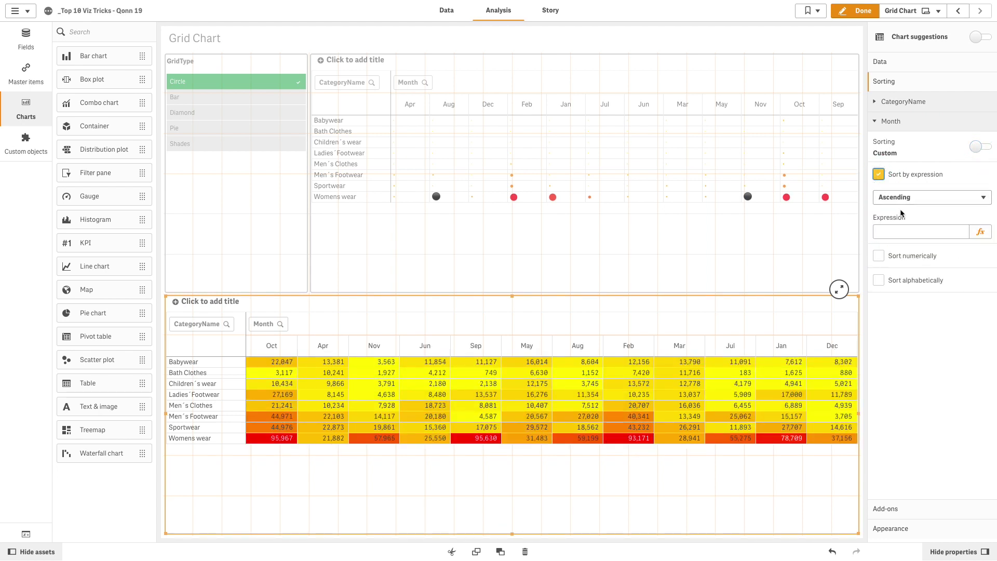
click(908, 230)
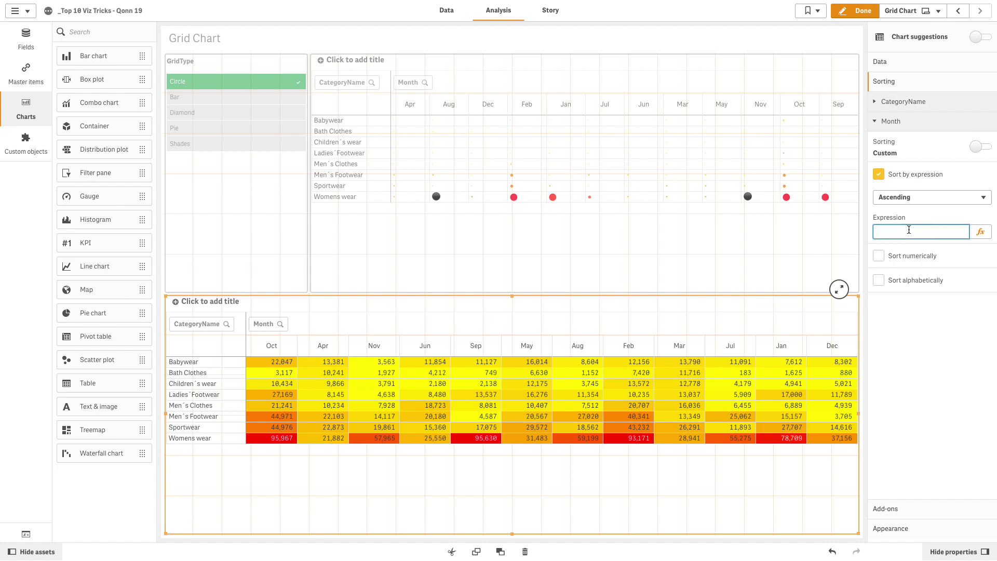
text(=avg([OrderDate.autoCalendar.Month]))
click(980, 233)
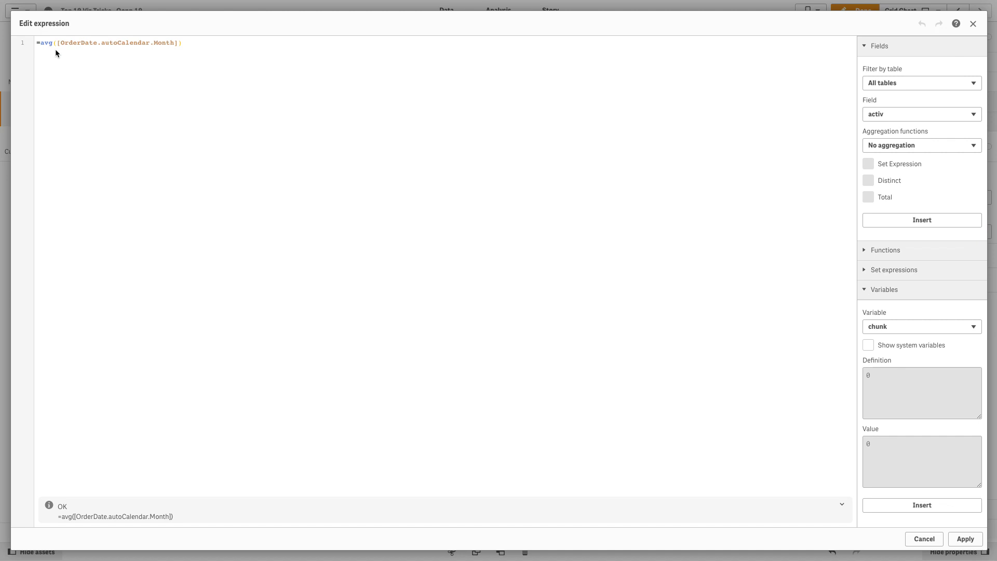
click(966, 538)
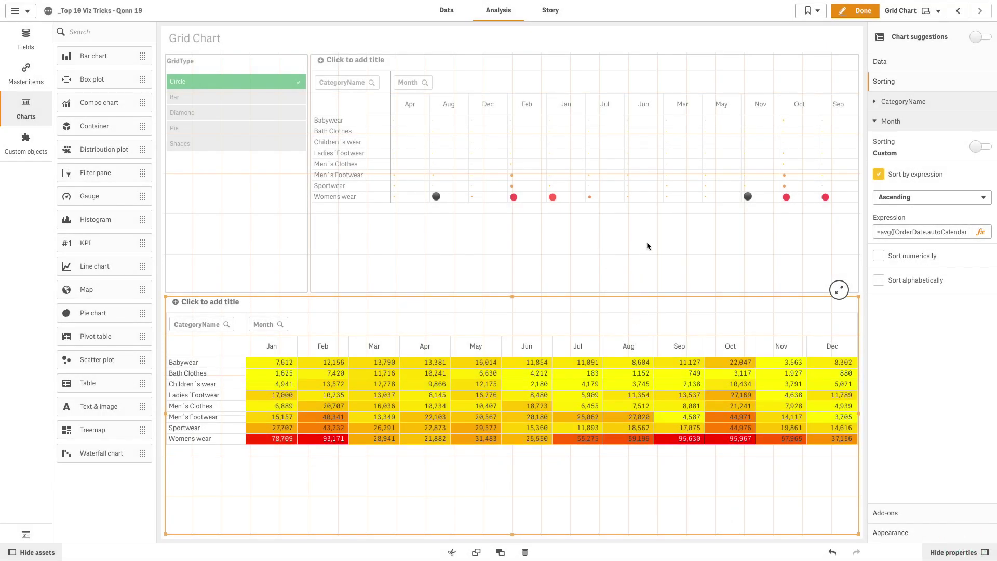
Give the grid chart's Month dimension custom sorting by expression =avg([OrderDate.autoCalendar.Month]) only, numeric and alphabetical sorting off.
click(668, 200)
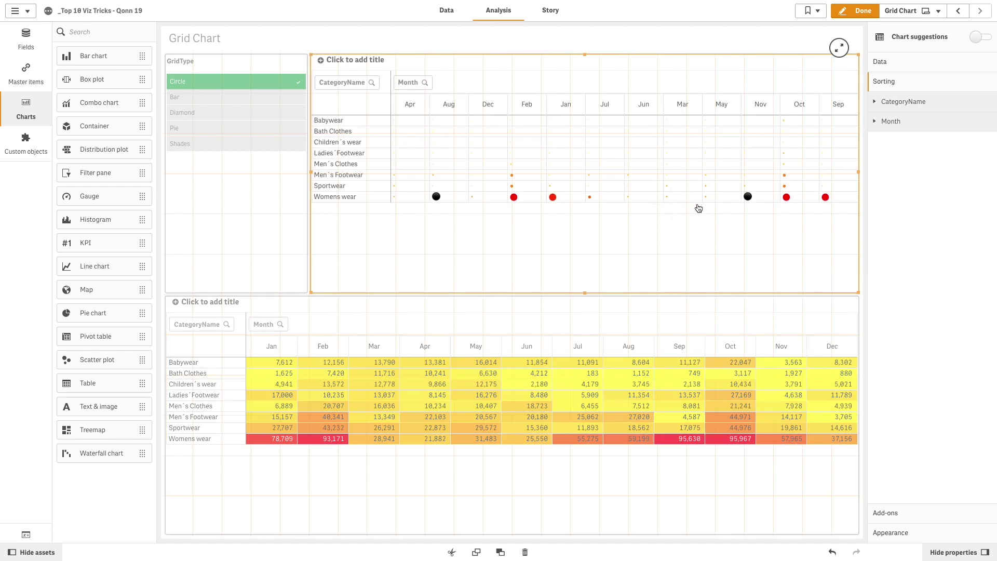
click(890, 122)
click(985, 149)
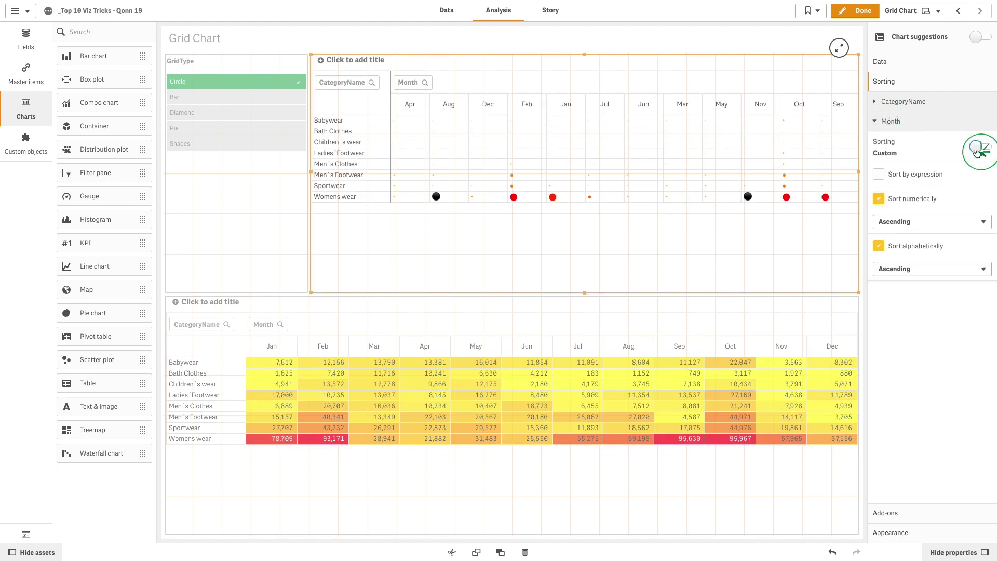
click(879, 176)
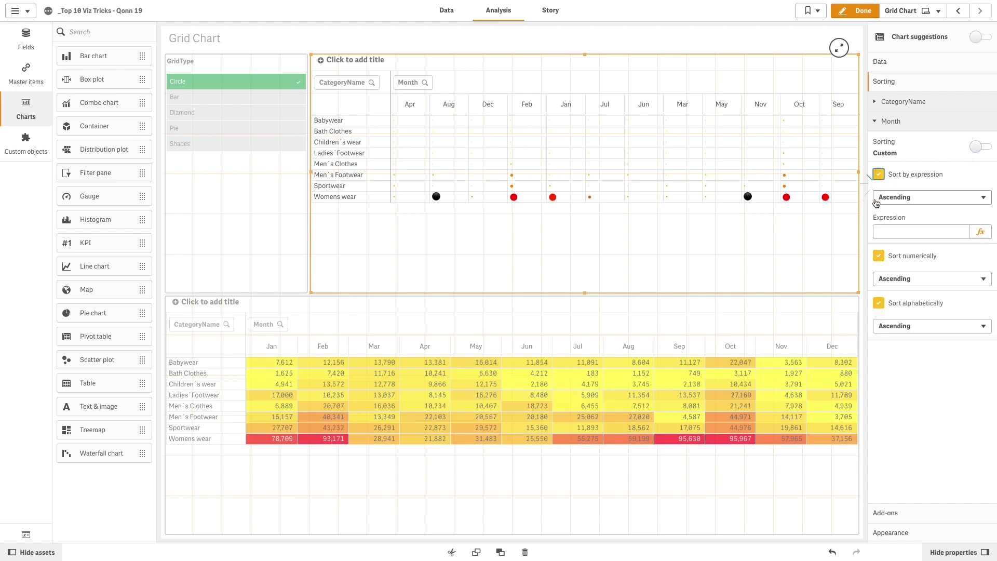
click(880, 257)
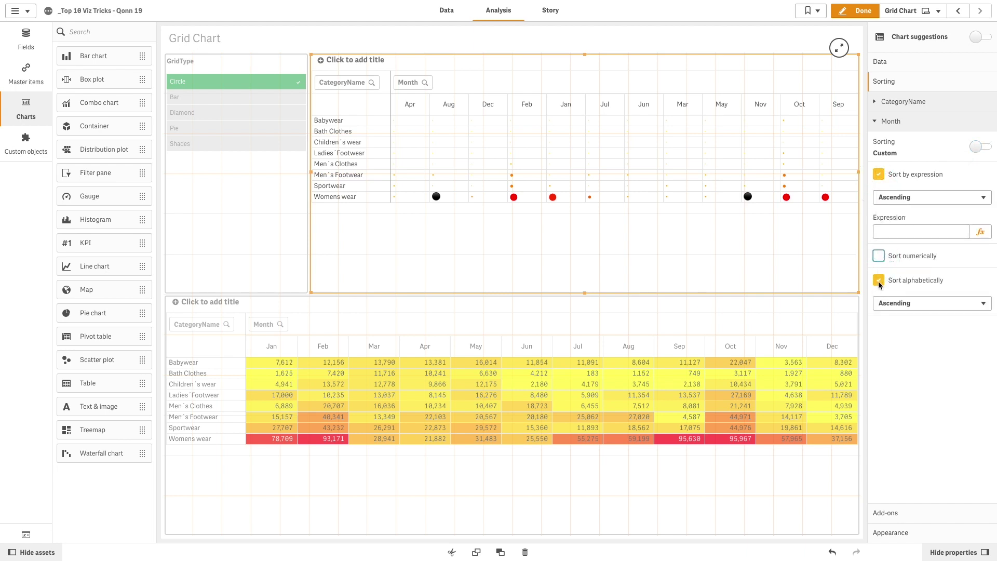
click(879, 280)
click(888, 229)
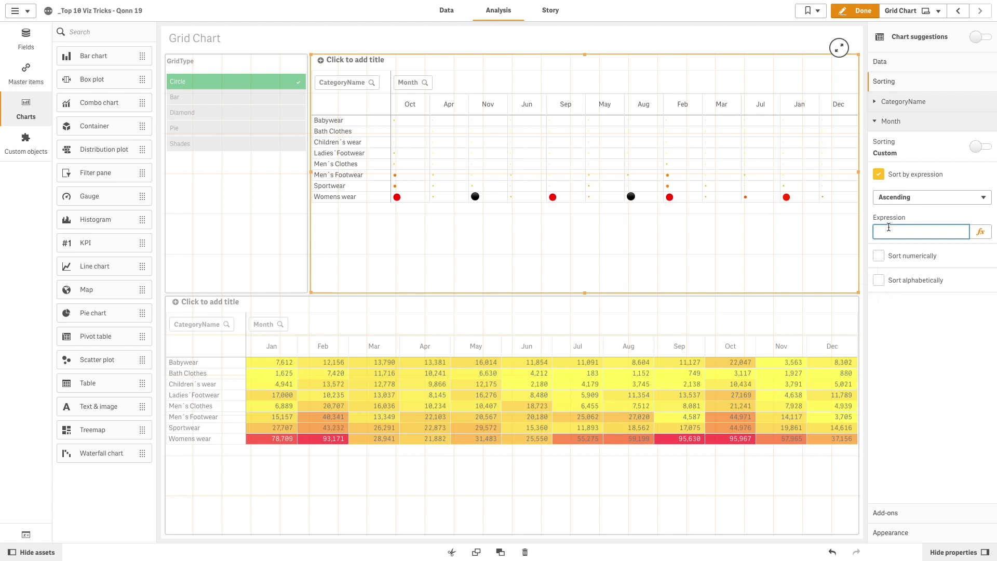
text(=avg([OrderDate.autoCalendar.Month]))
click(936, 335)
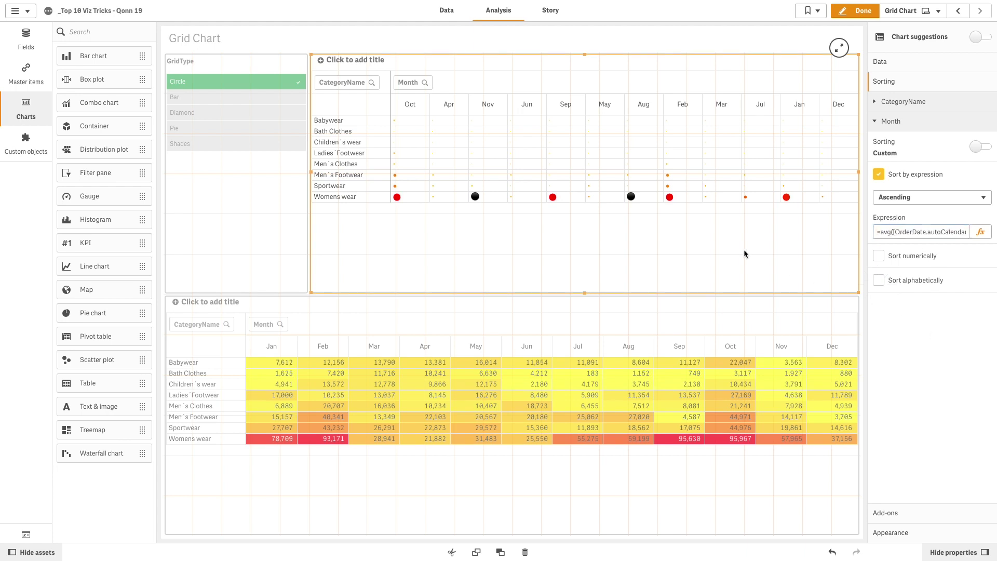